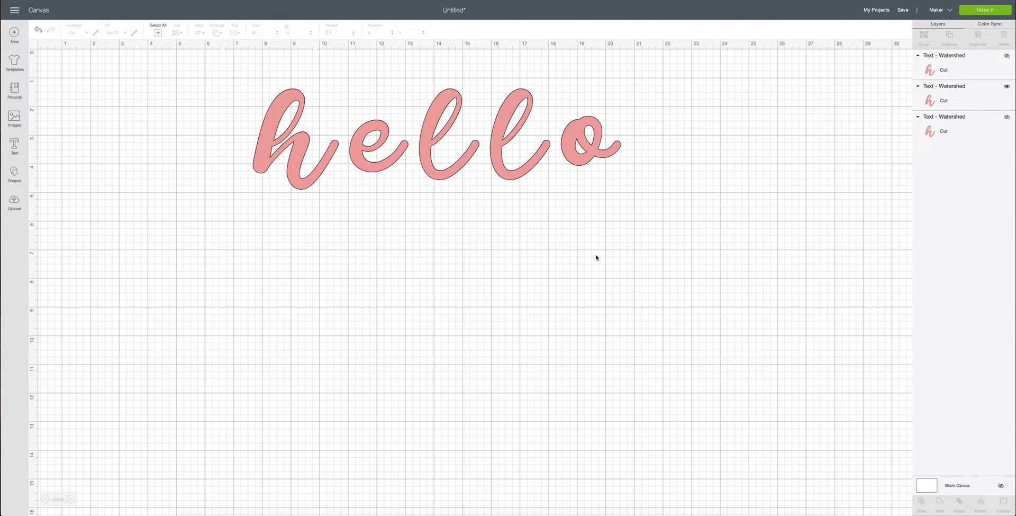
Step: Ungroup the hello text into separate h, e, l, l and o letter layers
left_click(408, 152)
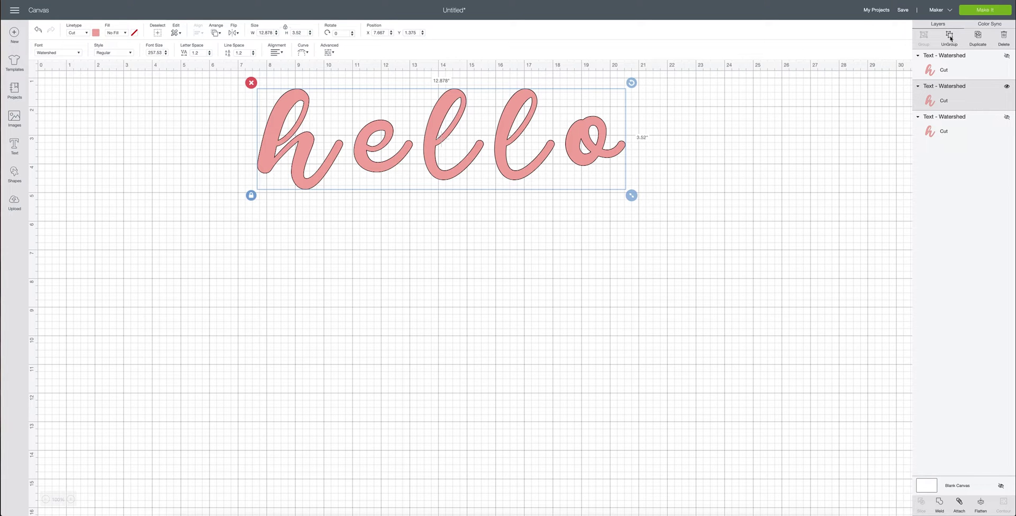
left_click(951, 37)
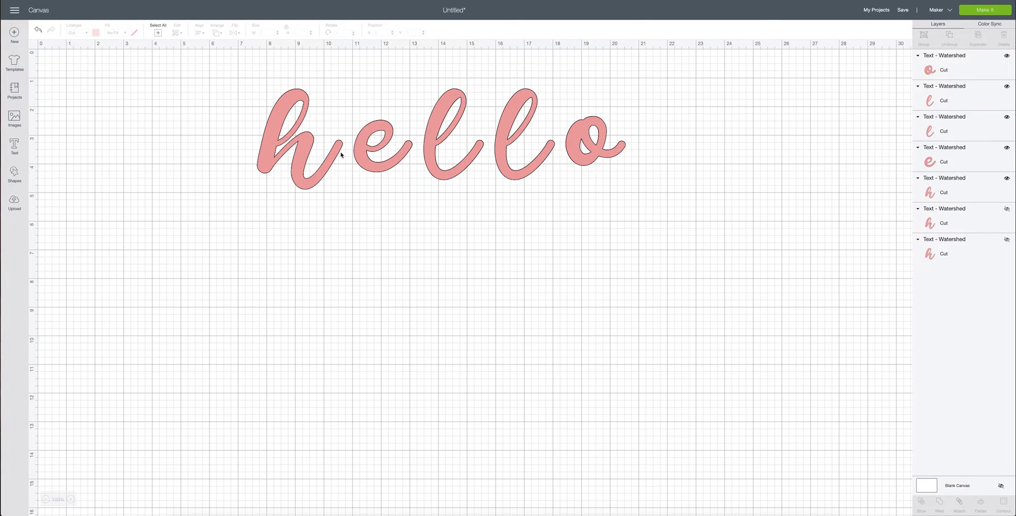
left_click(317, 156)
left_click(378, 148)
left_click(452, 143)
left_click(524, 143)
left_click(584, 138)
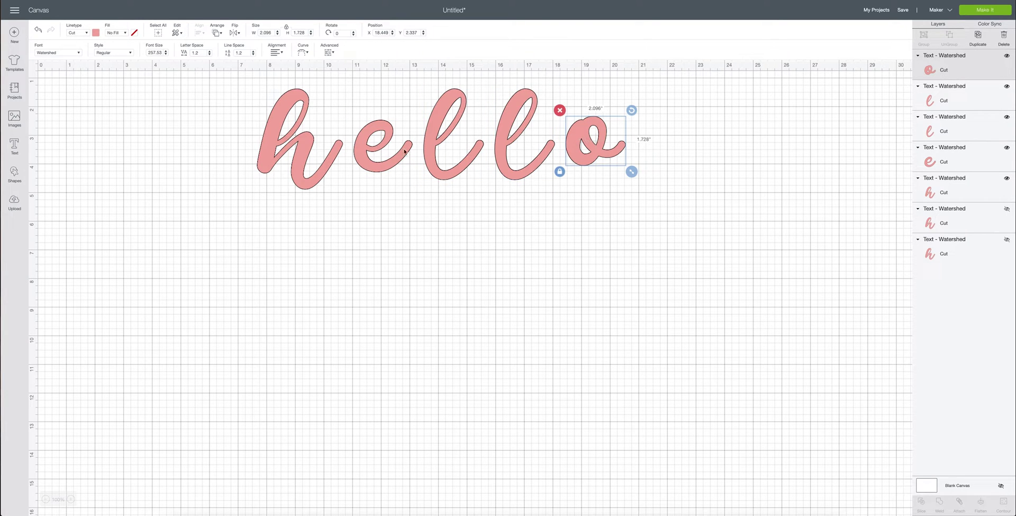
Step: Slide the e, first l and second l left so each overlaps the previous letter
left_click(368, 153)
left_click_drag(368, 153, 349, 153)
left_click_drag(435, 156, 399, 157)
left_click(408, 154)
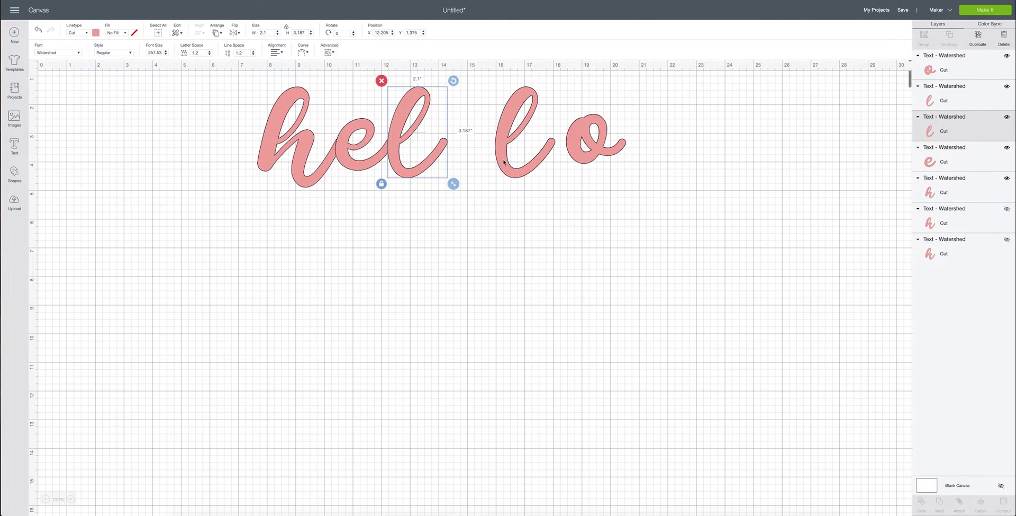
left_click_drag(488, 164, 434, 163)
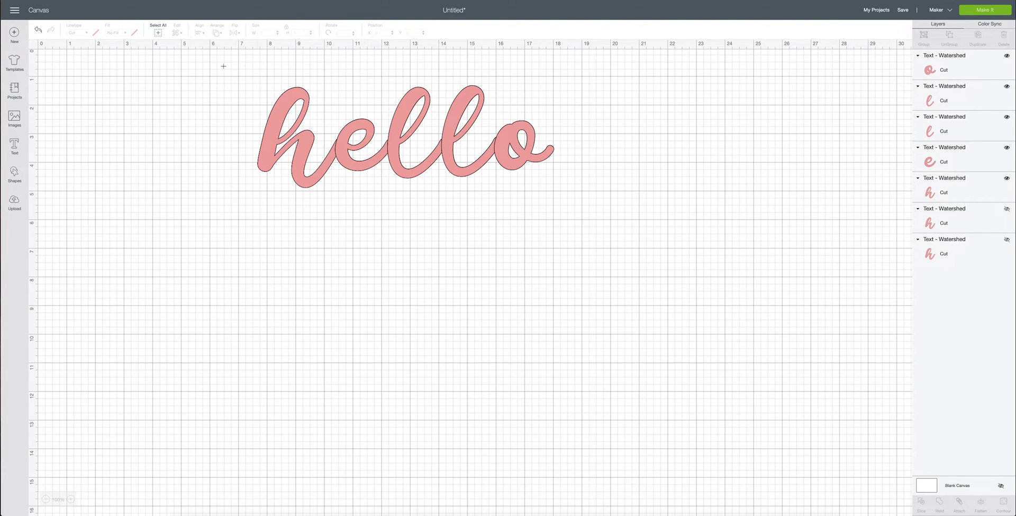
Step: Weld all hello letters into one 10.364 x 3.575 in Weld Result, nudged slightly right
left_click_drag(225, 78, 593, 201)
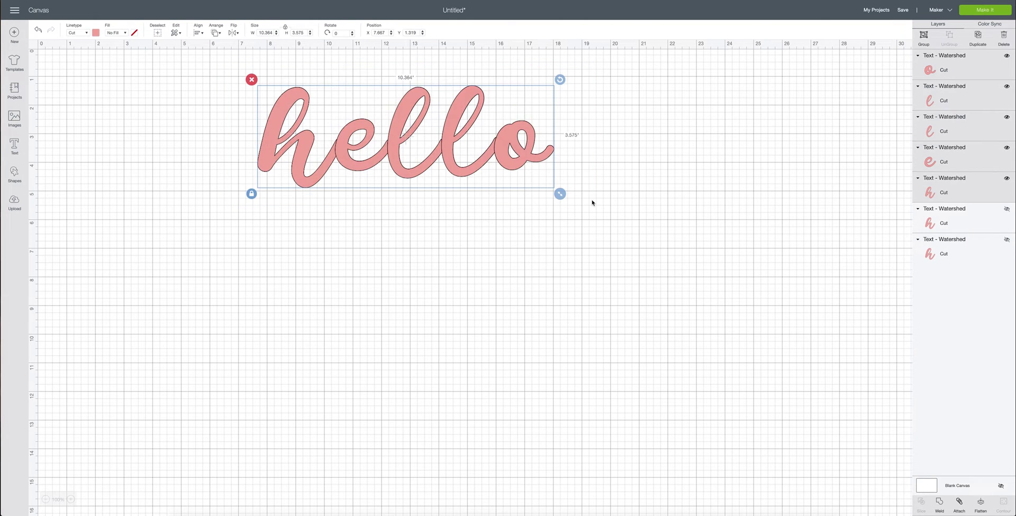
left_click(941, 502)
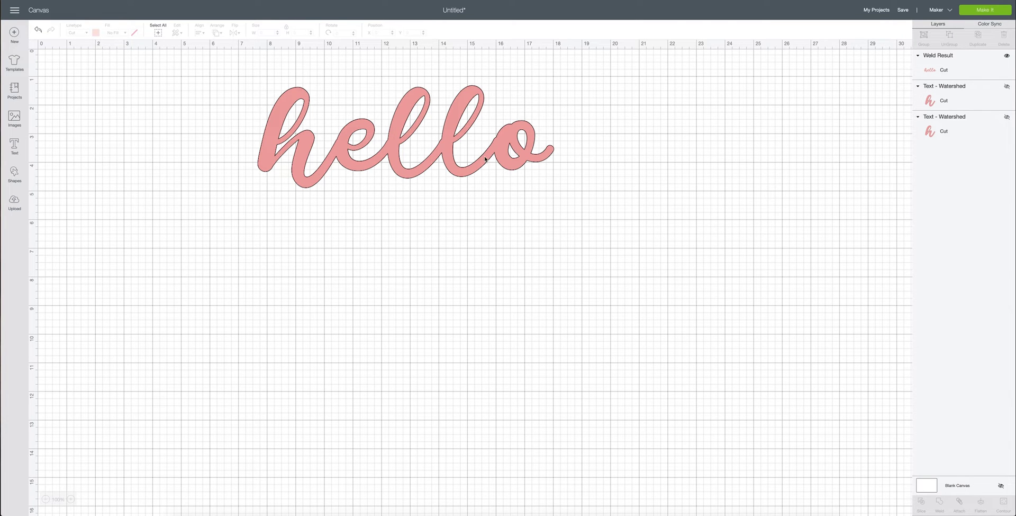
left_click_drag(357, 153, 380, 156)
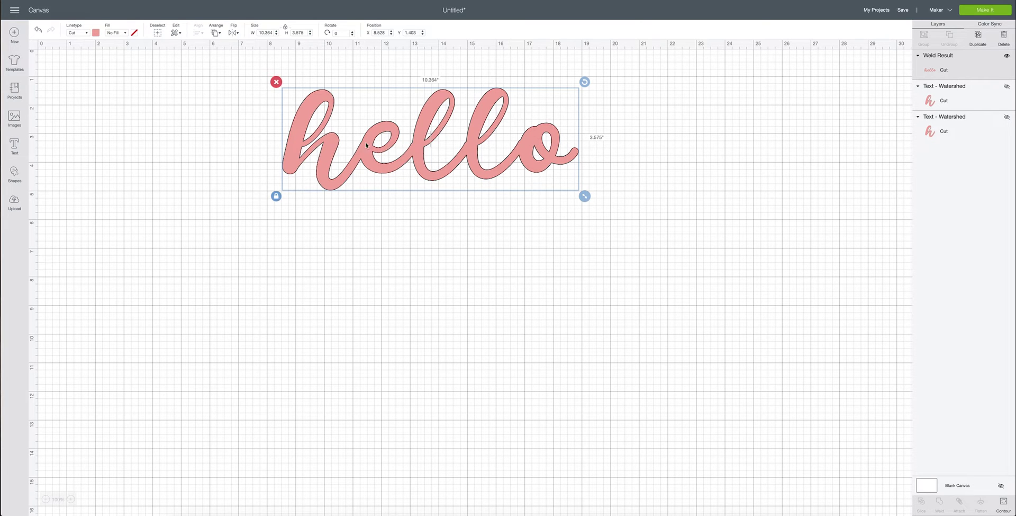
left_click(291, 251)
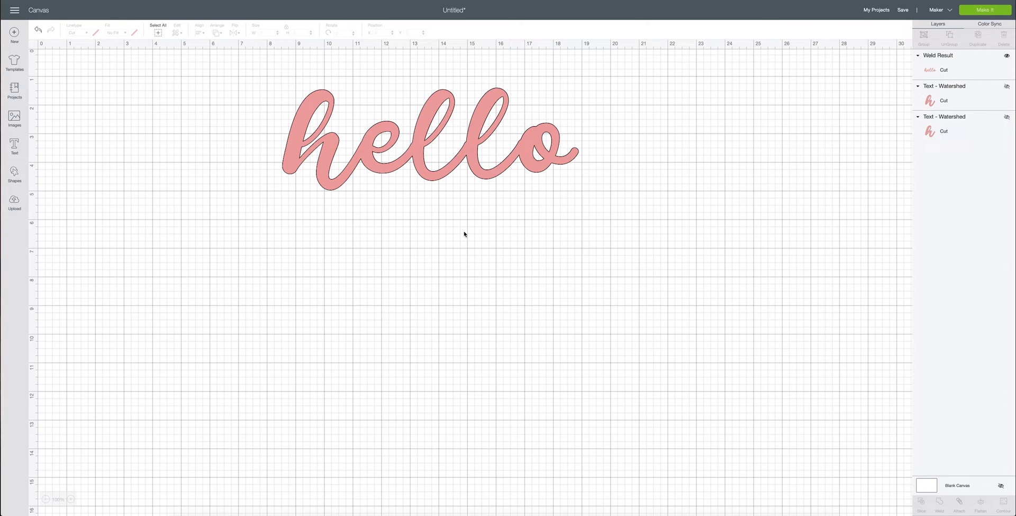
Step: Show the hidden Watershed hello copy and lower its letter space from 1.2 to -0.8
left_click(1007, 88)
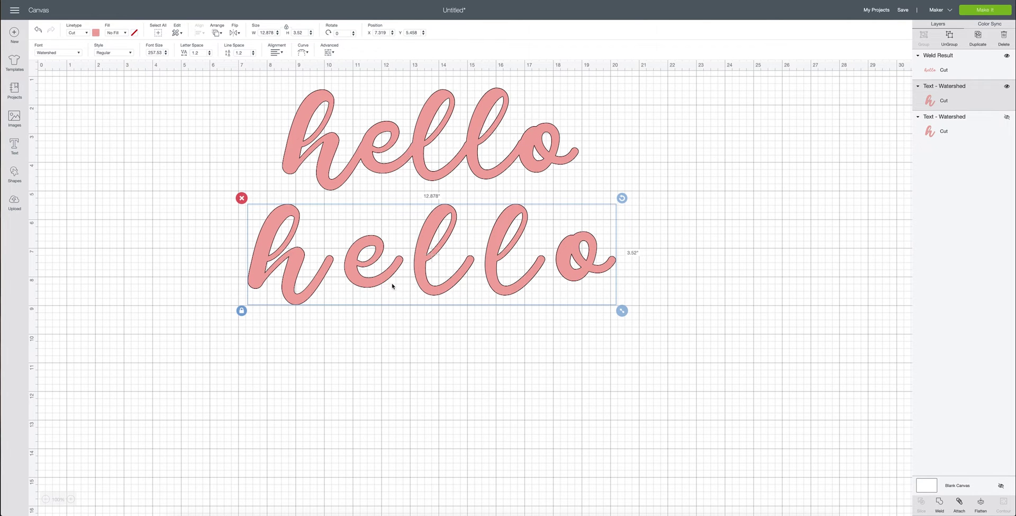
left_click(209, 55)
left_click(209, 55)
left_click(210, 55)
left_click(209, 55)
left_click(210, 55)
left_click(210, 55)
left_click(210, 55)
left_click(209, 55)
left_click(210, 55)
left_click(209, 55)
left_click(210, 55)
left_click(210, 55)
left_click(210, 55)
left_click(210, 55)
left_click(210, 55)
left_click(209, 55)
left_click(210, 55)
left_click(209, 55)
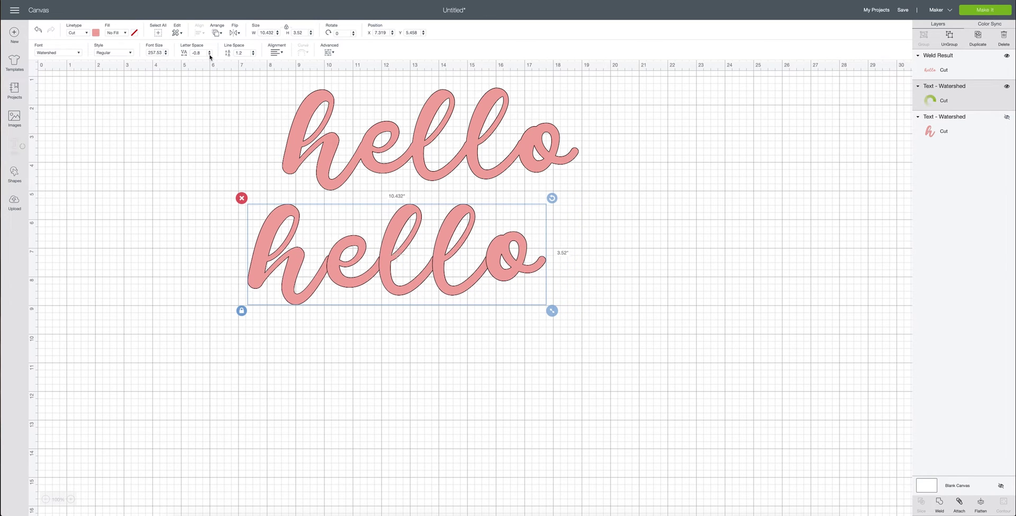
left_click(209, 55)
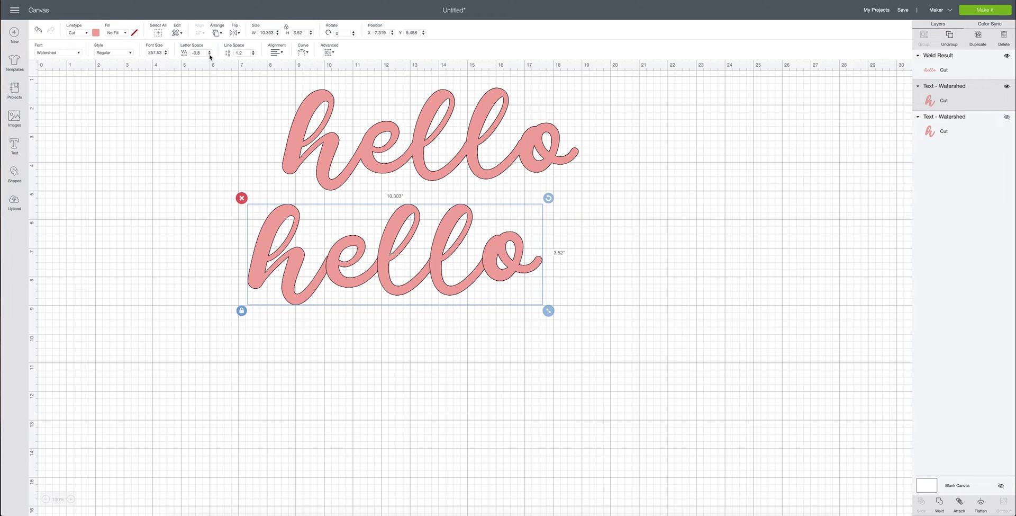
left_click(209, 55)
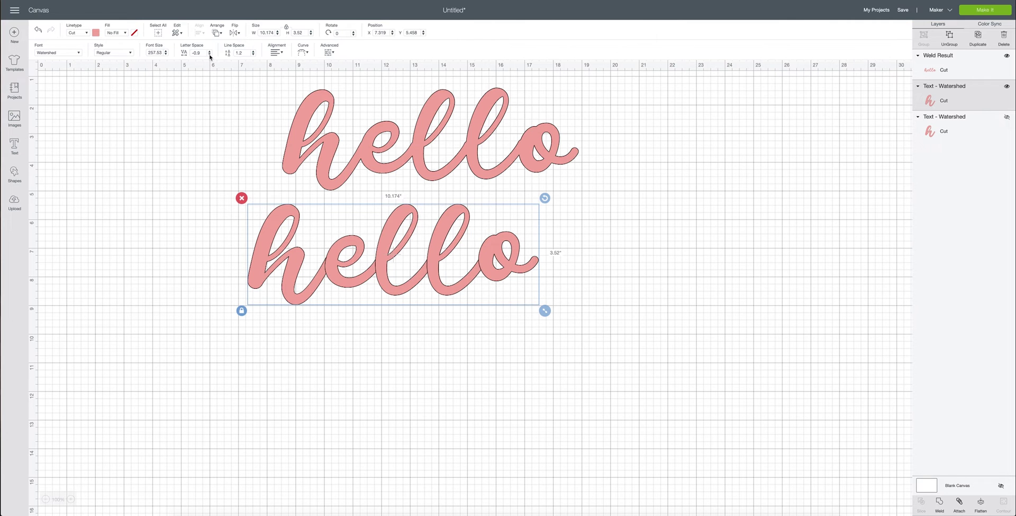
Step: Position the second hello directly beneath the welded hello
left_click_drag(385, 253, 410, 257)
left_click(453, 377)
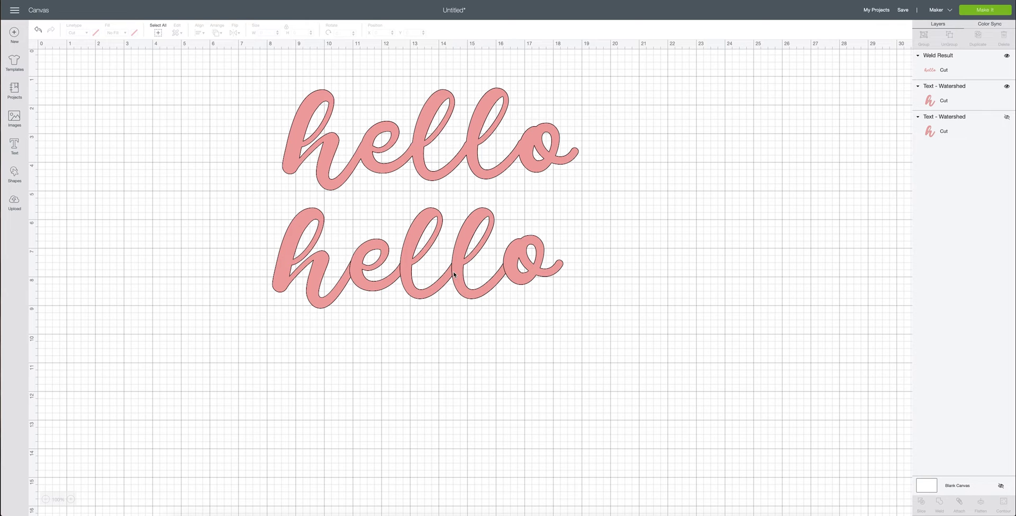
left_click(429, 275)
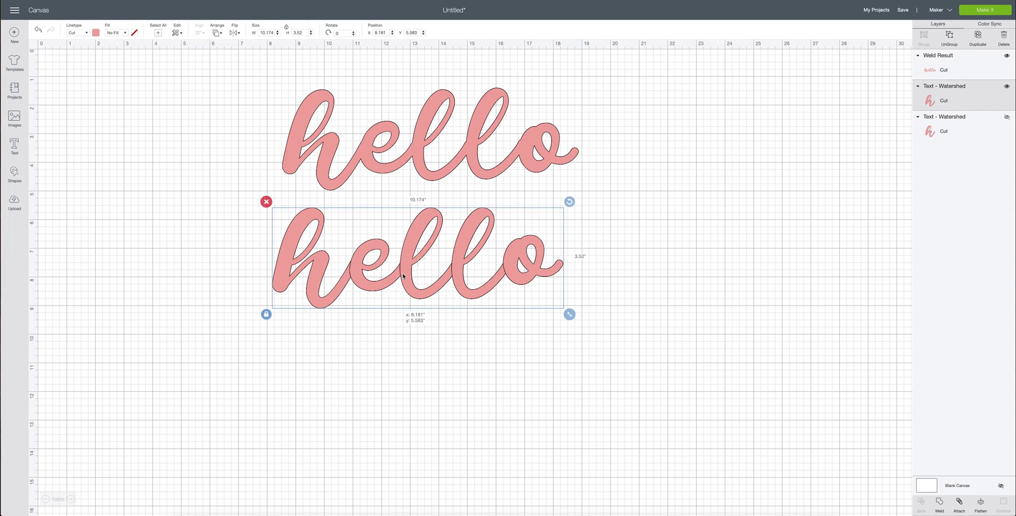
mouse_move(404, 275)
left_mouse_down()
mouse_move(414, 273)
mouse_move(392, 269)
mouse_move(414, 266)
mouse_move(387, 269)
mouse_move(392, 263)
left_mouse_up()
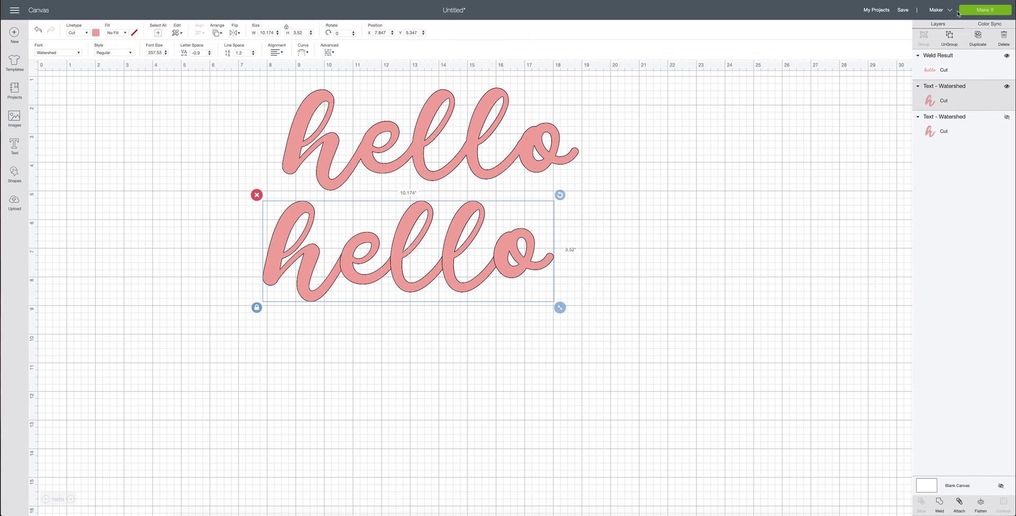
Step: Preview both hellos on a 12" x 12" mat, rearrange them, then return to the canvas
left_click(981, 12)
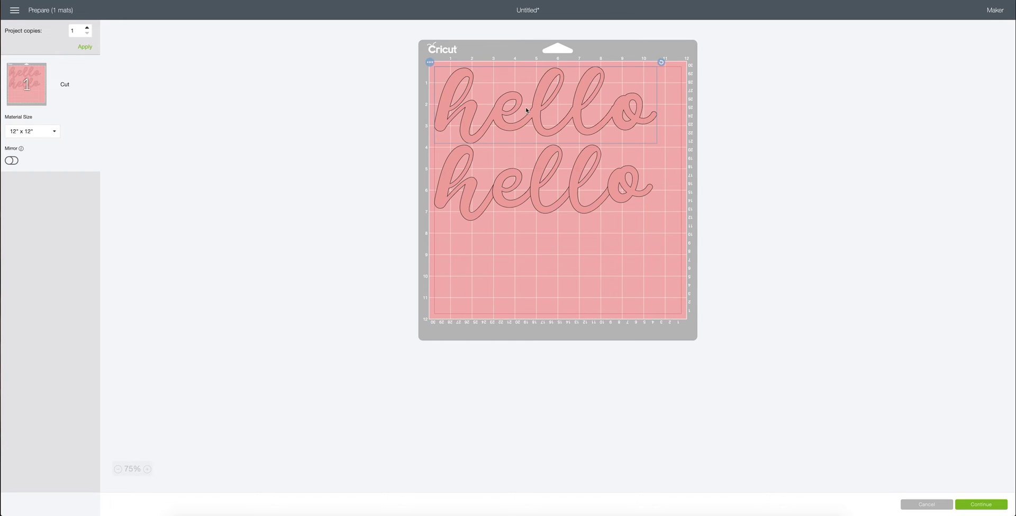
mouse_move(526, 109)
left_mouse_down()
mouse_move(535, 100)
mouse_move(526, 100)
left_mouse_up()
left_click_drag(505, 197, 494, 206)
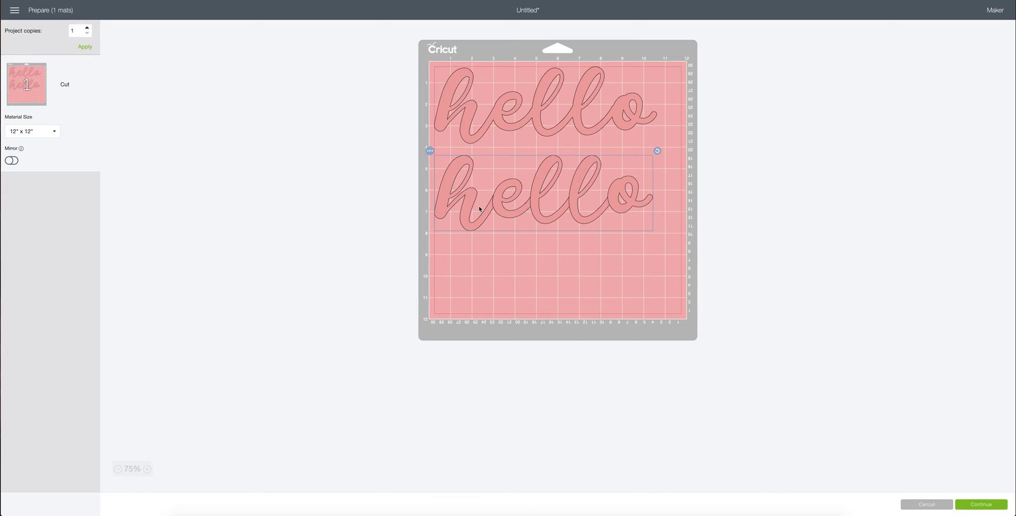
left_click(926, 504)
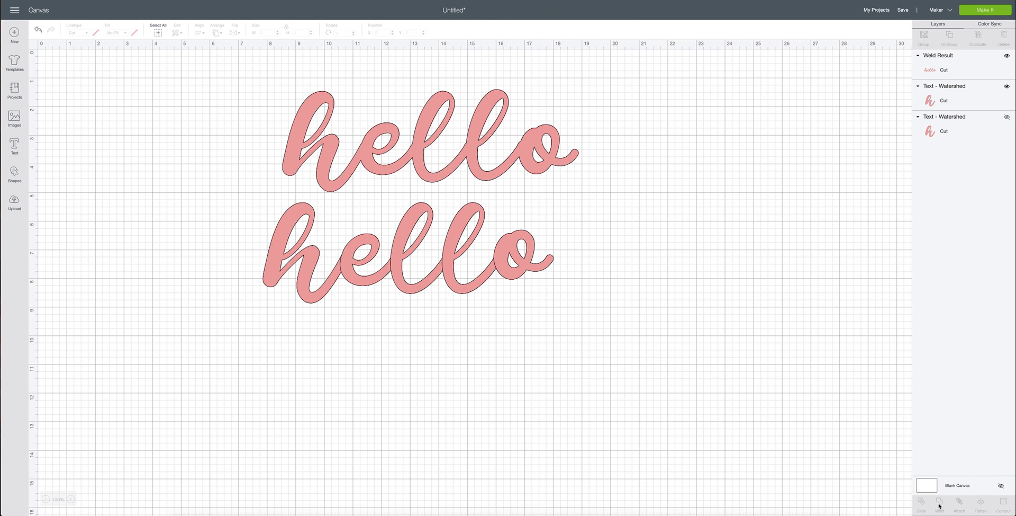
Step: Weld the lower hello into its own Weld Result and nudge it slightly right and down
left_click(292, 254)
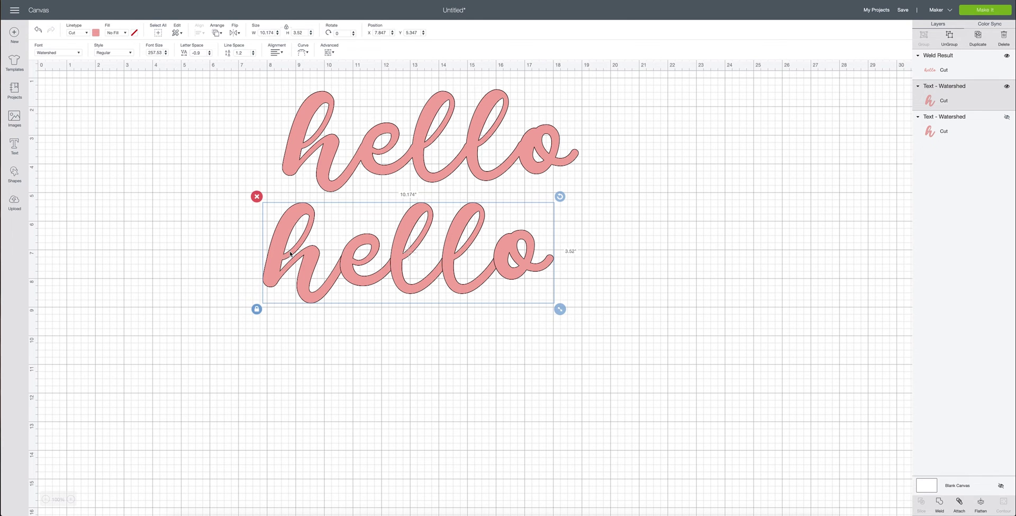
left_click(939, 503)
left_click_drag(445, 255, 454, 264)
left_click(601, 248)
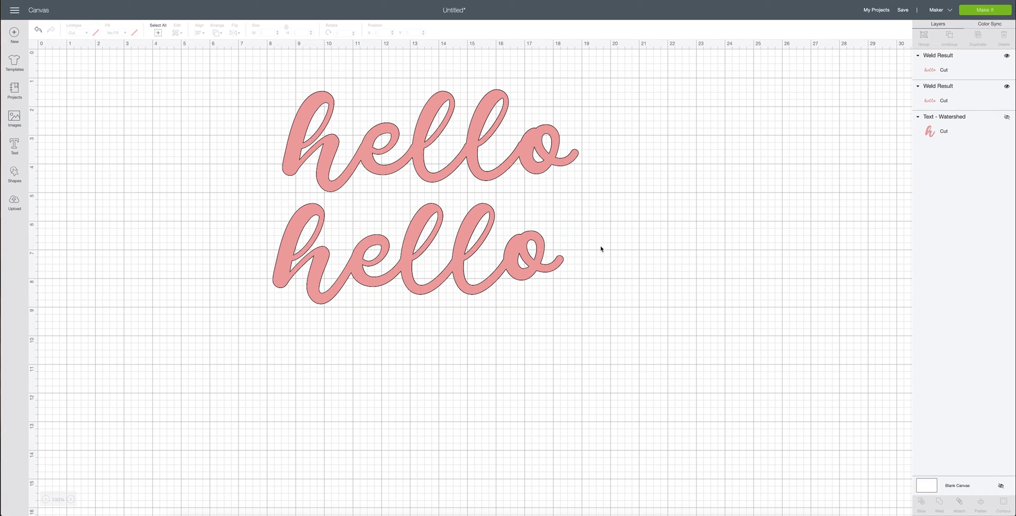
Step: Show the Watershed happy text, duplicate it, hide the duplicate, and select the visible happy
left_click(1006, 117)
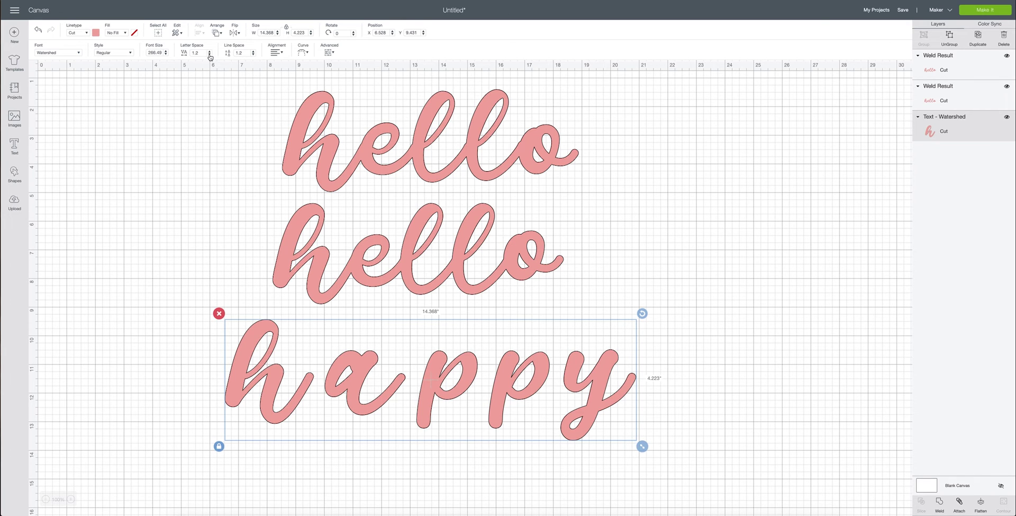
left_click(980, 37)
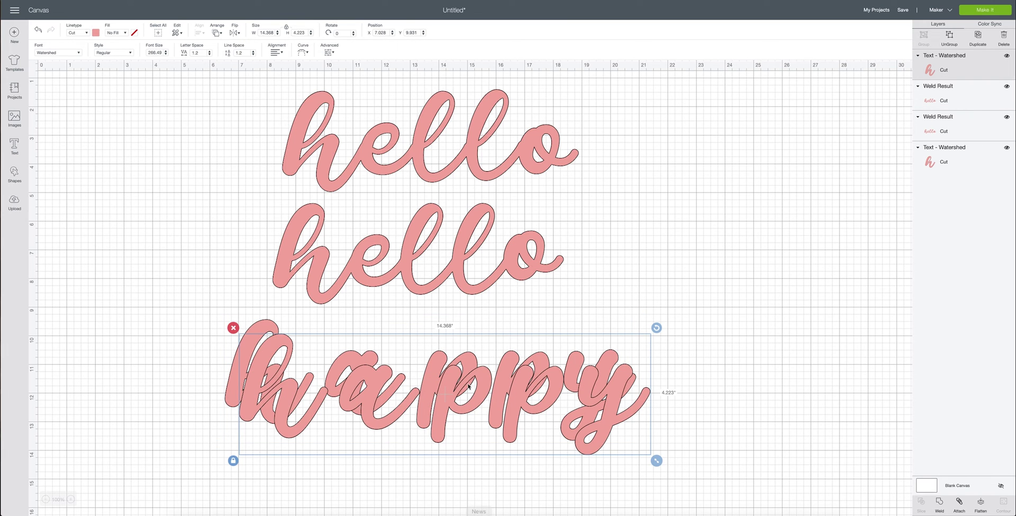
left_click(1007, 55)
scroll(315, 366, "down", 5)
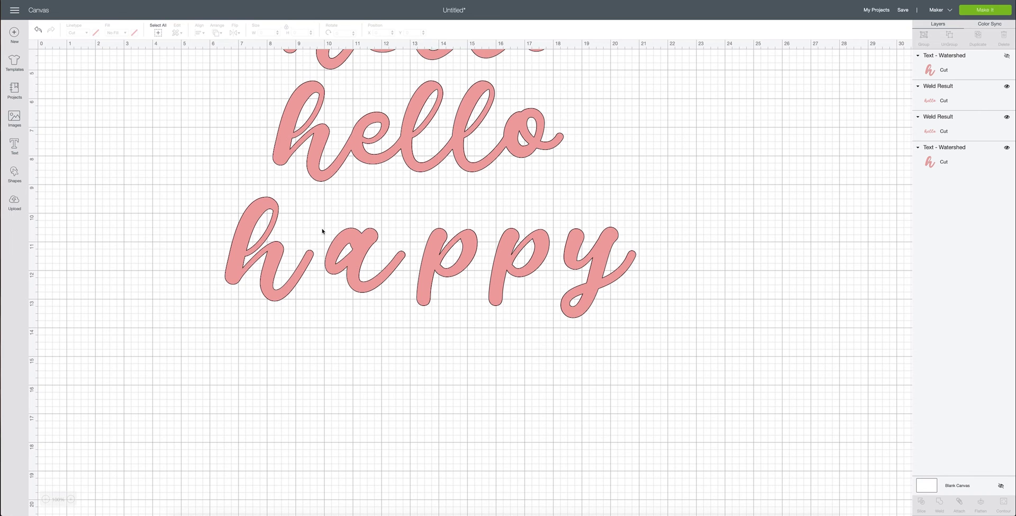
left_click(347, 246)
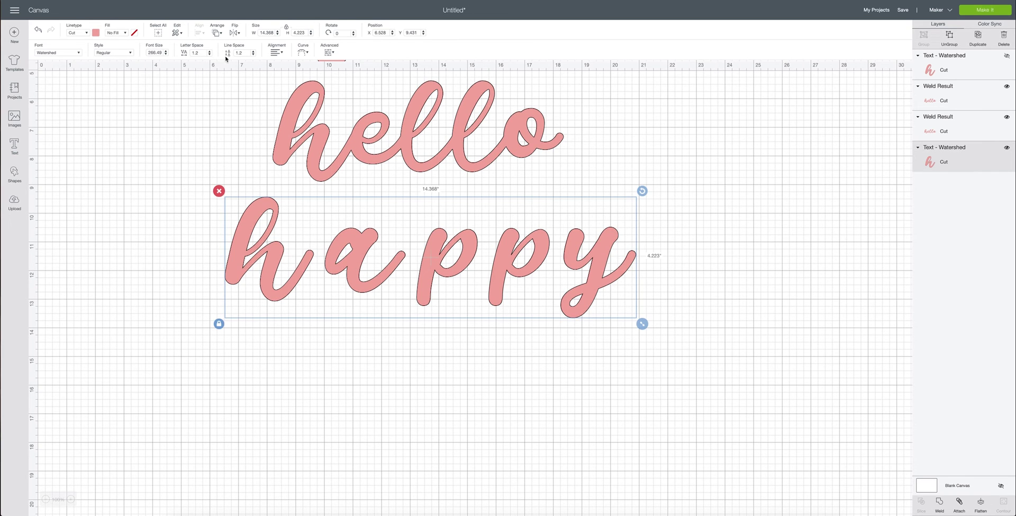
Step: Tighten happy's letter spacing to -1.1, narrowing it to 11.304 x 4.223 inches
left_click(210, 55)
left_click(210, 55)
left_click(210, 54)
left_click(210, 54)
left_click(210, 54)
left_click(210, 55)
left_click(210, 55)
left_click(209, 54)
left_click(209, 54)
left_click(210, 55)
left_click(209, 54)
left_click(210, 54)
left_click(210, 54)
left_click(209, 55)
left_click(209, 55)
left_click(209, 55)
left_click(210, 54)
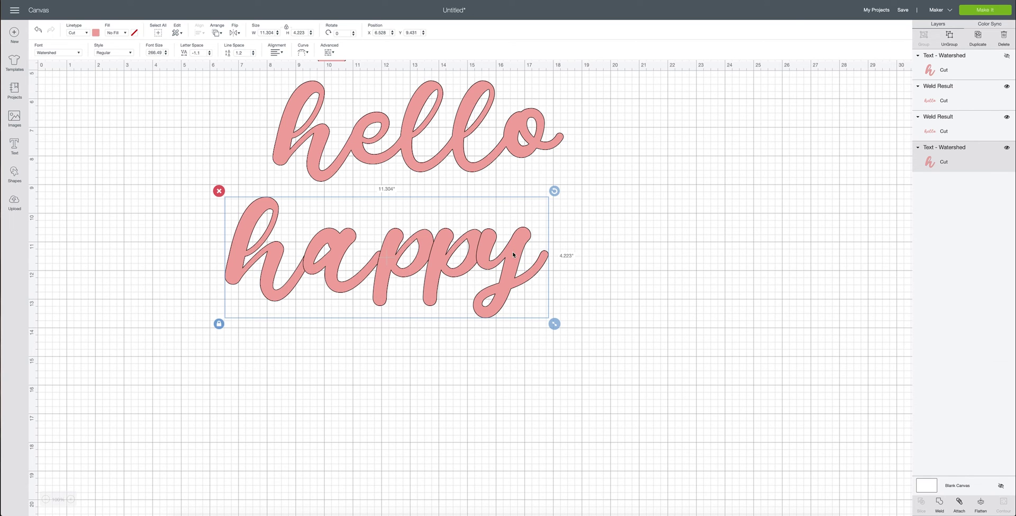
Step: Shift the tightened happy right and place the revealed wider happy copy below it
left_click_drag(451, 253, 479, 254)
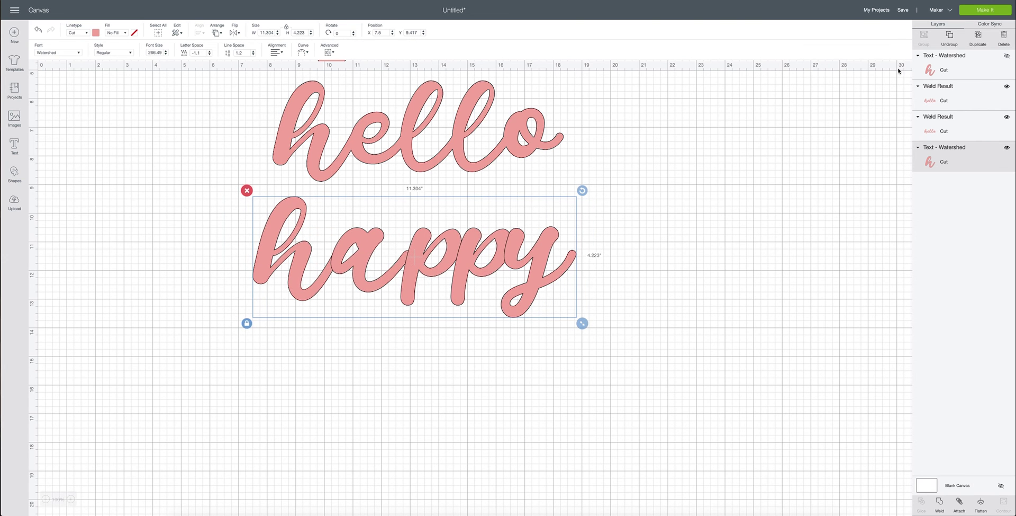
left_click(1007, 56)
left_click(964, 79)
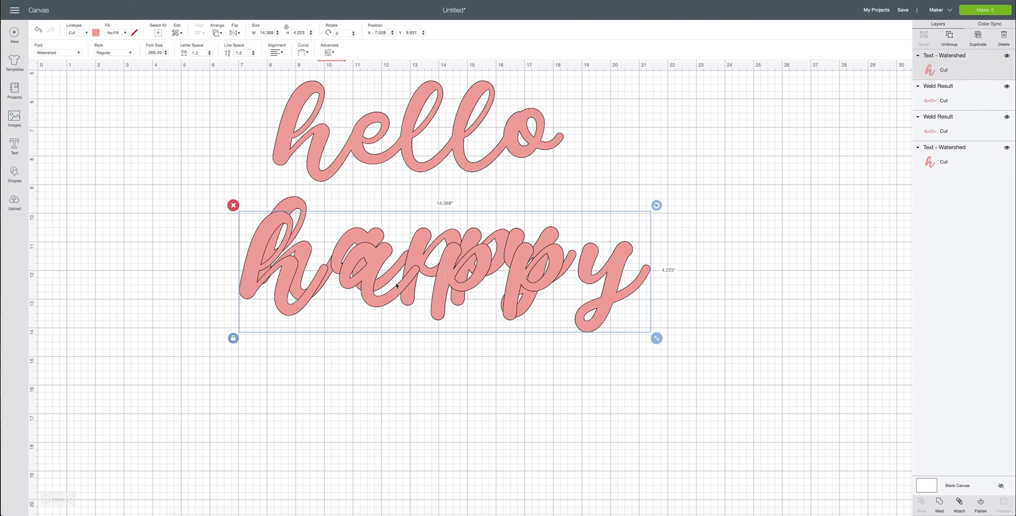
left_click_drag(396, 285, 378, 385)
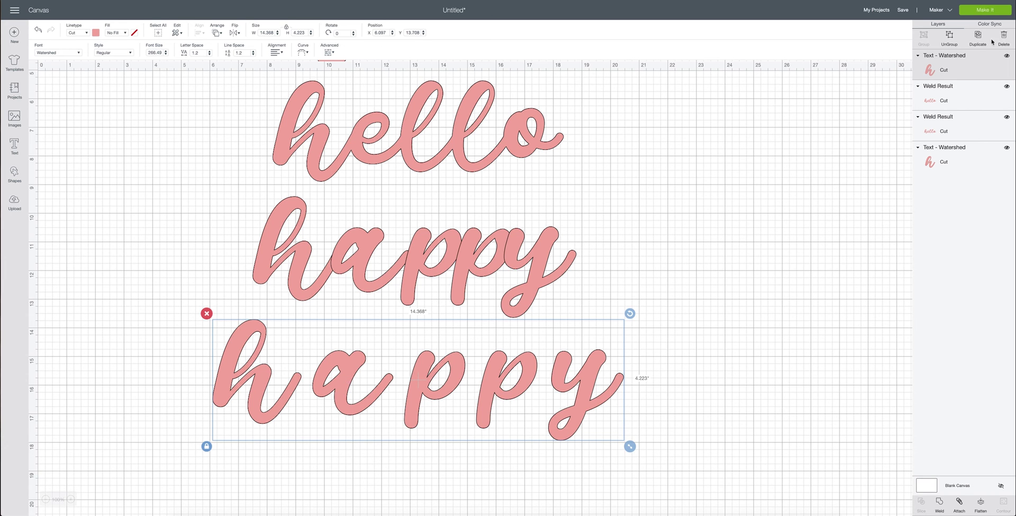
Step: Ungroup the lower happy, push a, p, p and y left to overlap, and select all letters
left_click(948, 35)
left_click_drag(325, 384, 305, 384)
left_click_drag(410, 383, 370, 386)
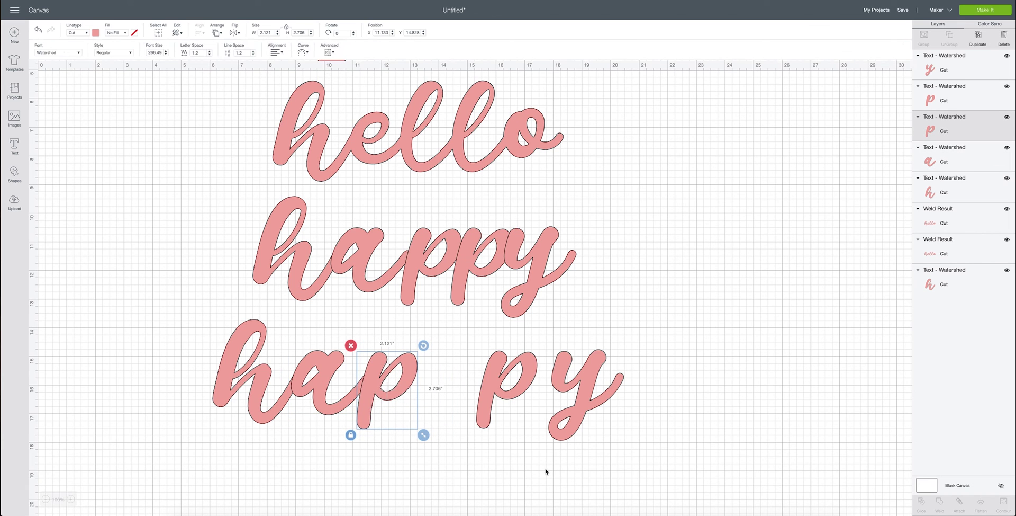
left_click_drag(499, 387, 436, 386)
left_click_drag(577, 382, 503, 384)
left_click_drag(197, 340, 602, 431)
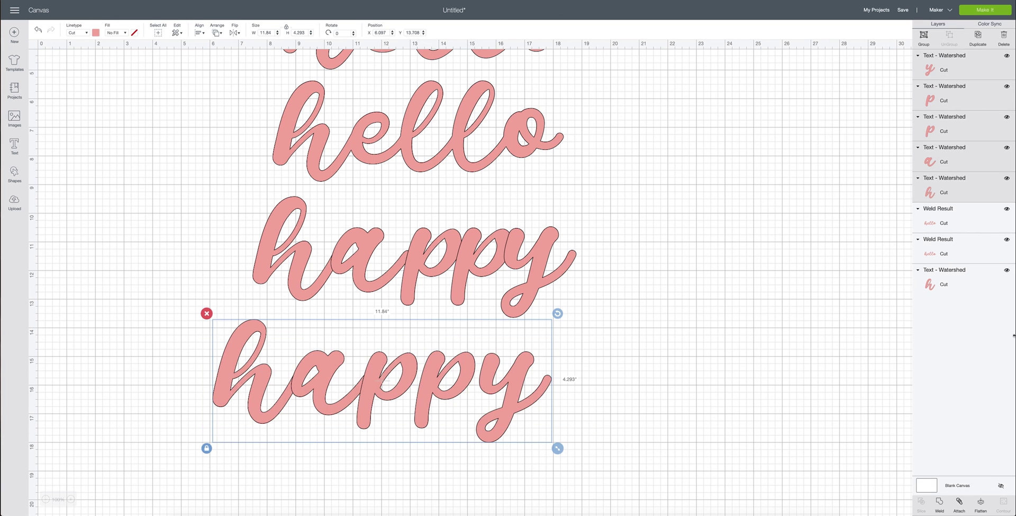
Step: Weld the overlapping lower happy letters into a single Weld Result
left_click(939, 502)
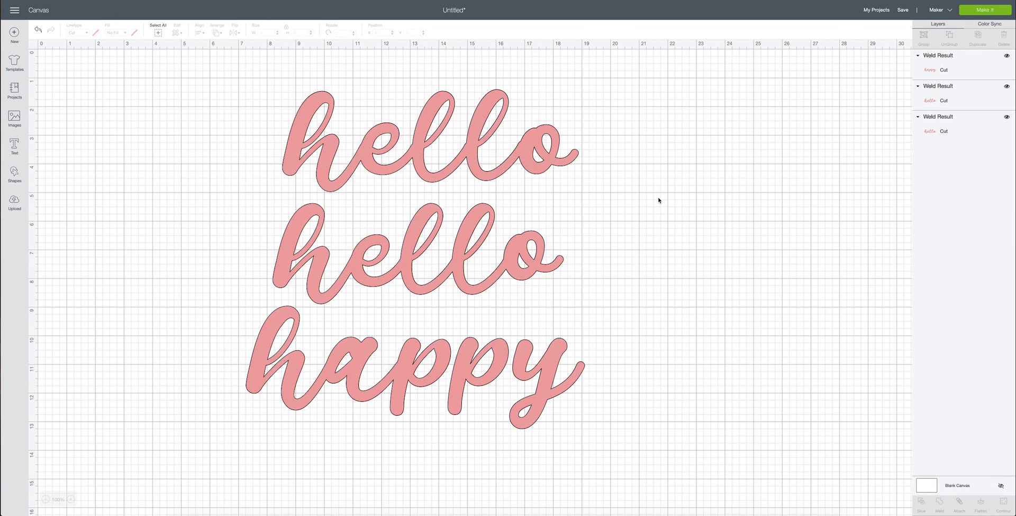